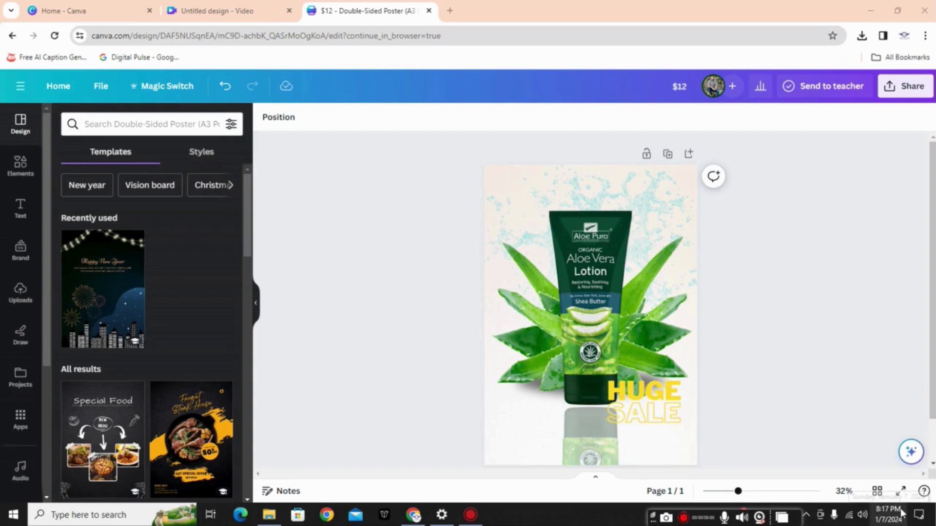
- Preview the finished Aloe Vera HUGE SALE poster full screen, then return to the Canva home tab
left_click(900, 492)
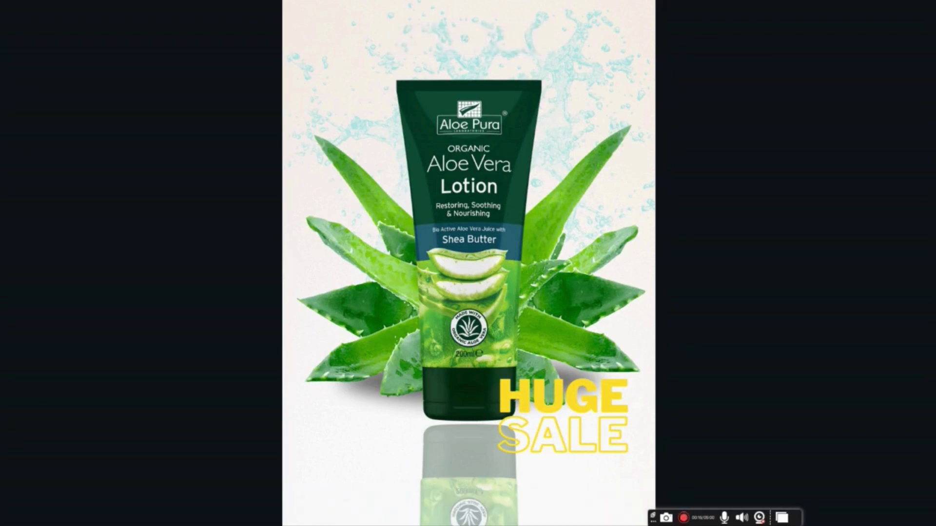
key("Escape")
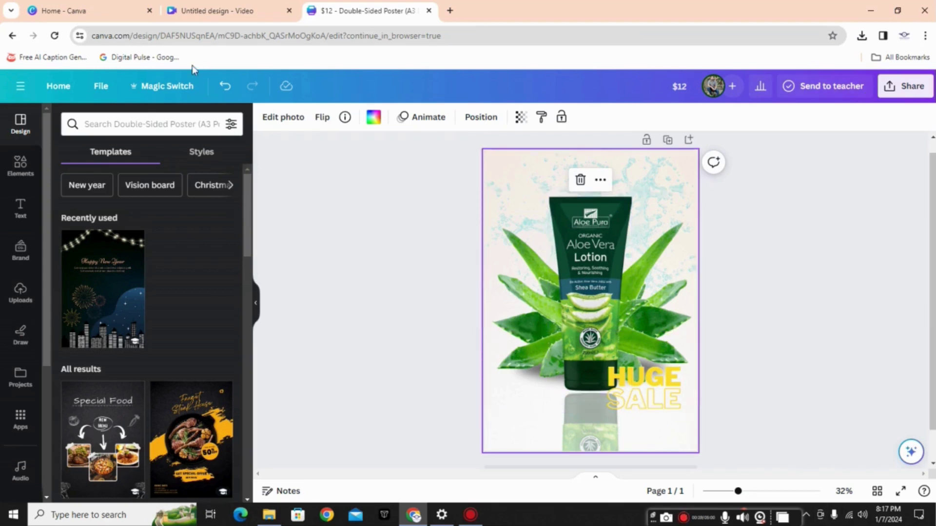
left_click(73, 11)
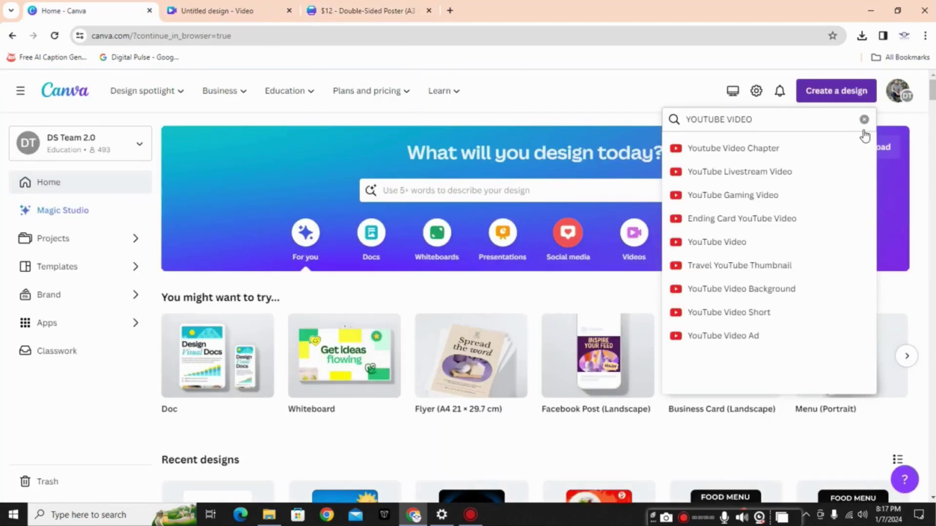
- Create a new Poster (Double-Sided, A3 Portrait) from a 'POSTER' search and continue editing in the browser
left_click(863, 120)
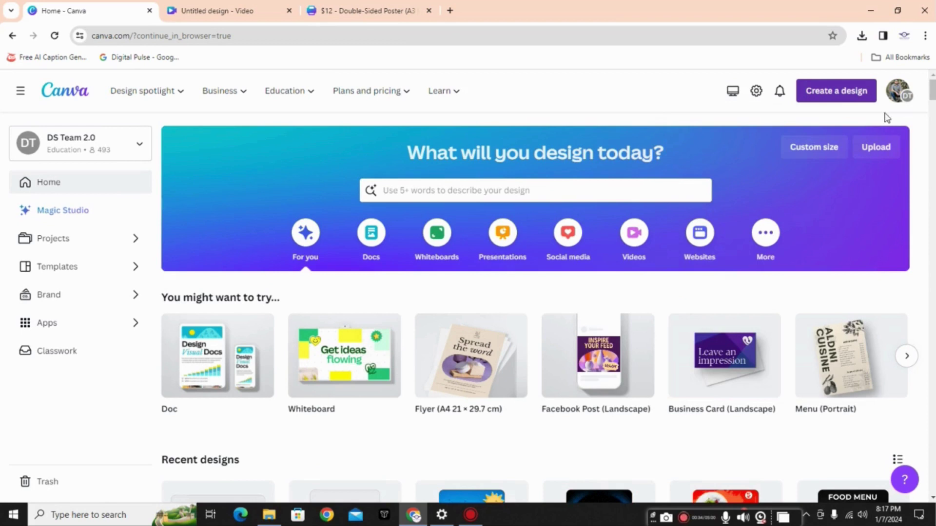
left_click(831, 90)
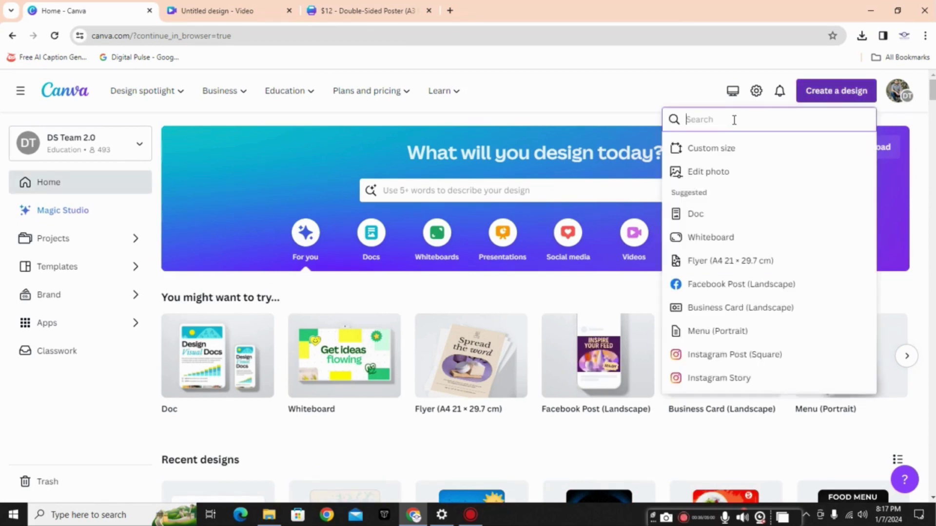
type("POSTER")
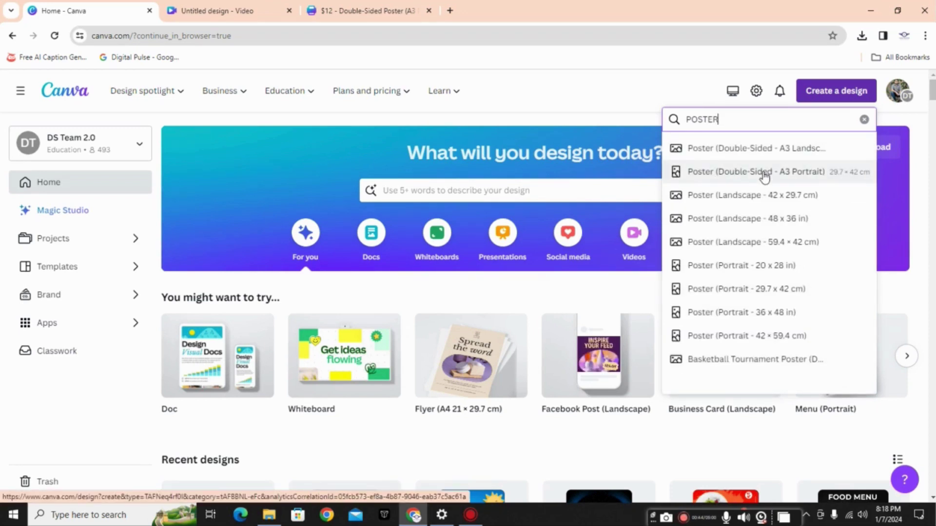
left_click(764, 176)
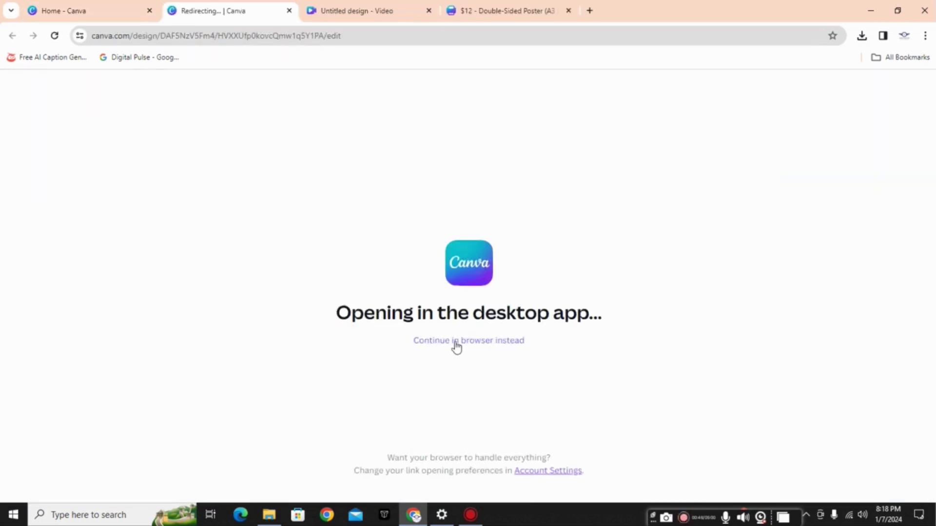
left_click(455, 341)
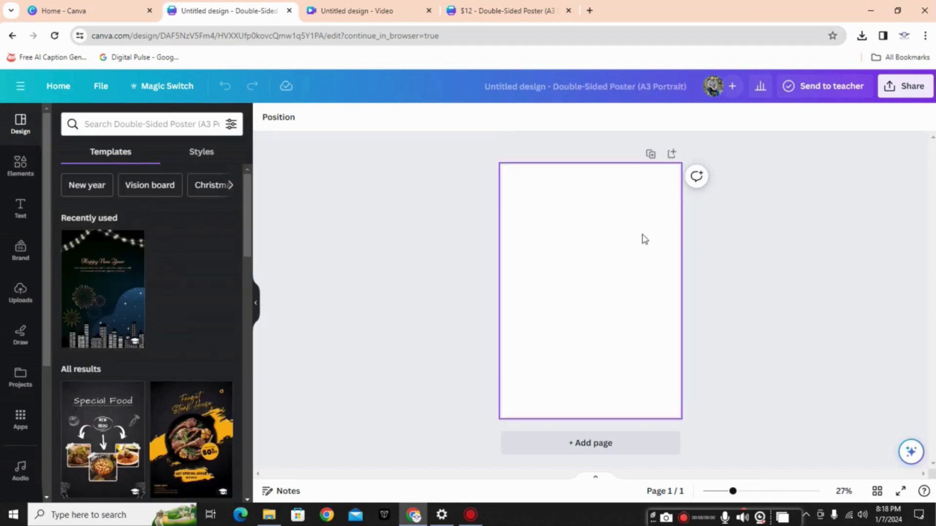
- Set a lavender-purple gradient photo from an Elements 'gradient' search as the page background
left_click(20, 173)
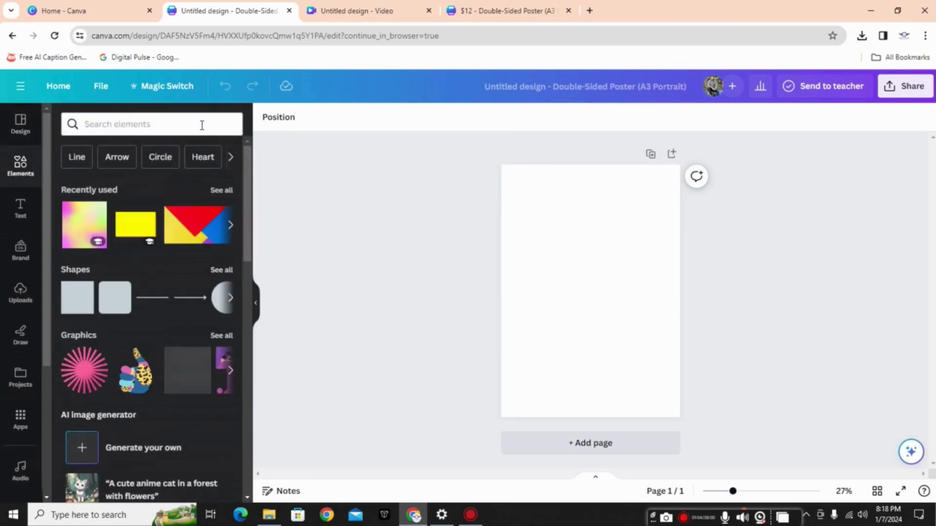
key("r")
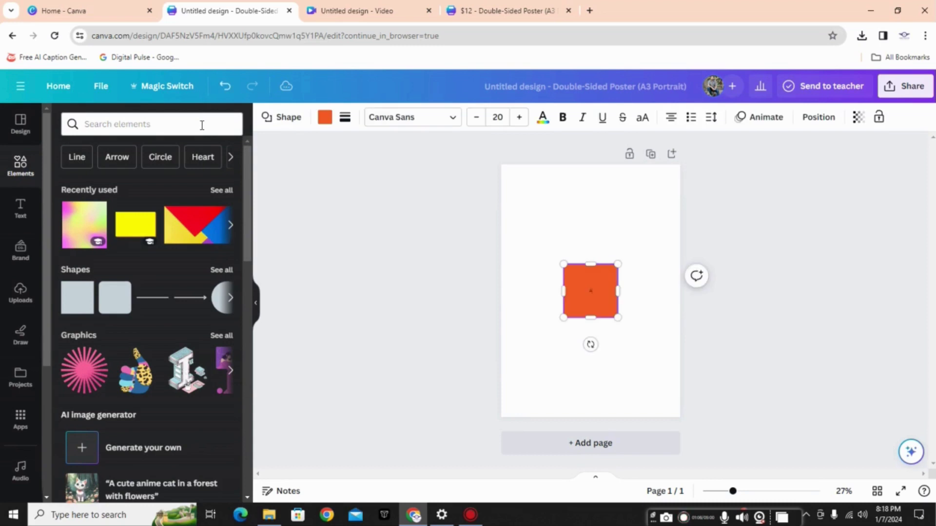
left_click(202, 125)
type("gradient")
key("Return")
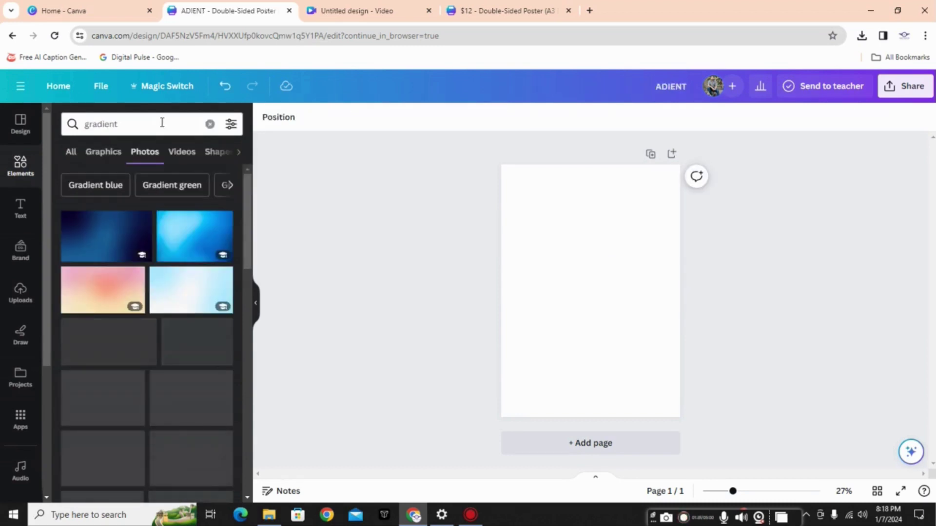
mouse_move(191, 289)
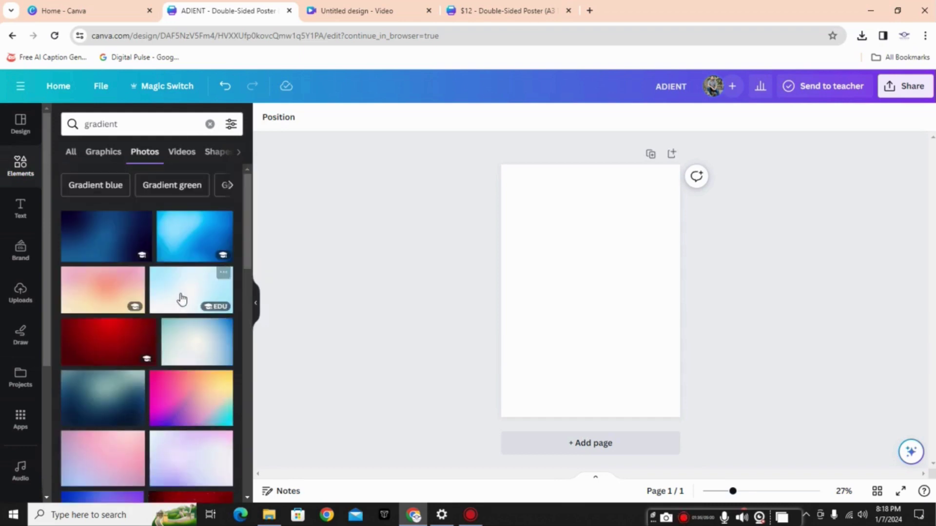
left_click(188, 461)
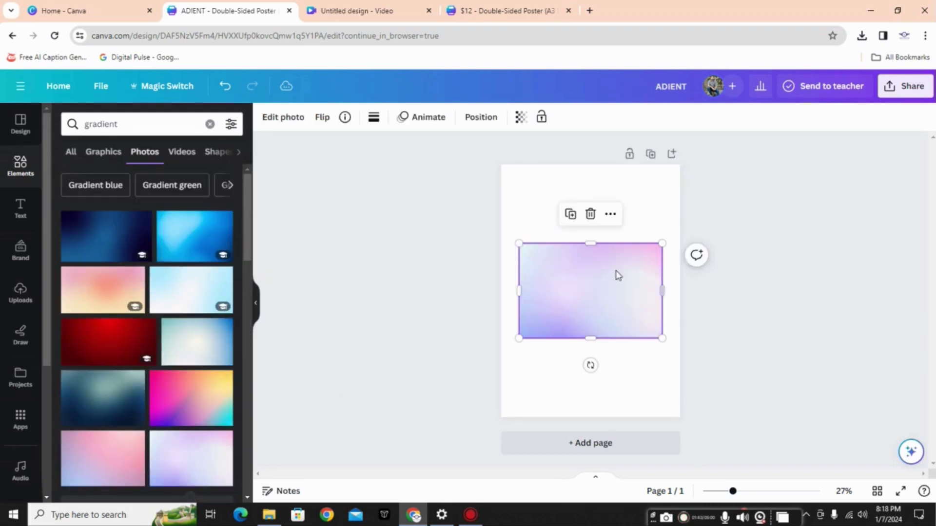
right_click(605, 274)
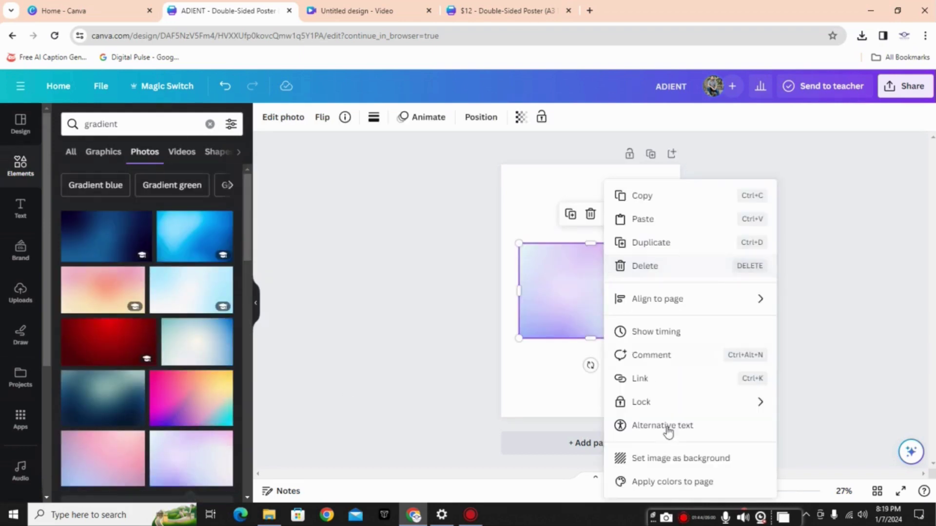
left_click(673, 458)
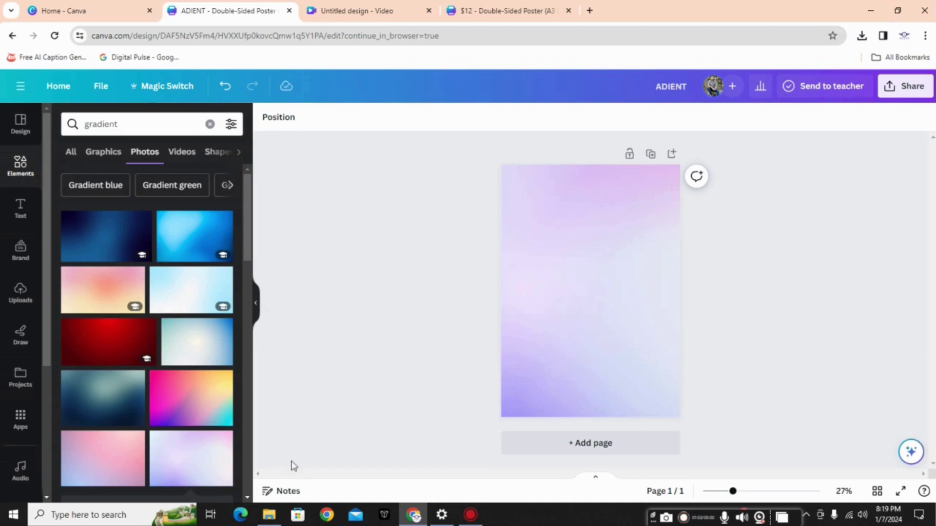
- Add the uploaded Aloe Vera Lotion tube image to the poster and open its Edit photo options
left_click(21, 293)
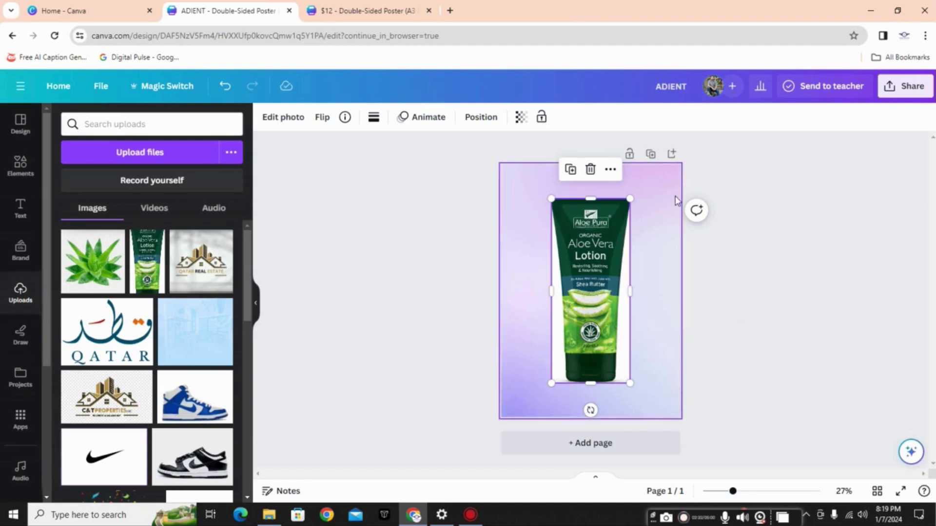
left_click(288, 125)
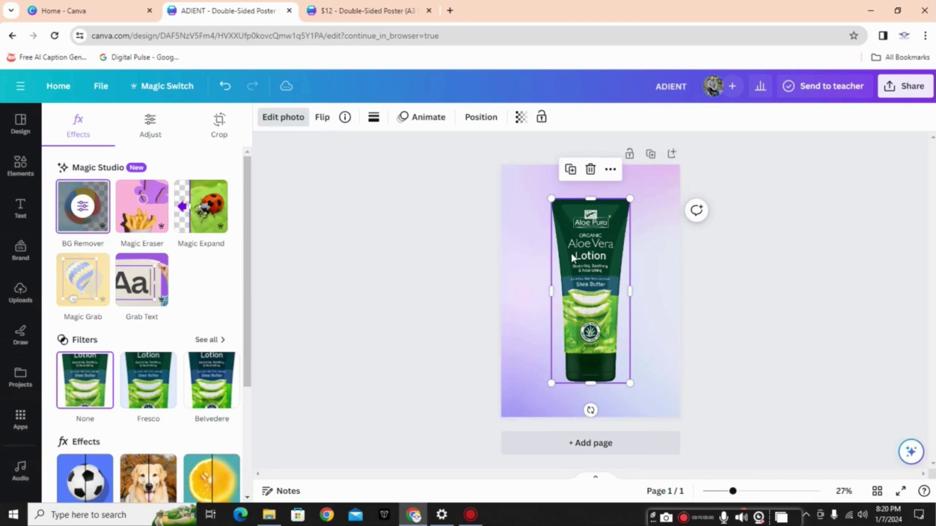
- Duplicate the lotion tube, flip and rotate the copy about 180°, and place it beneath the original
right_click(586, 256)
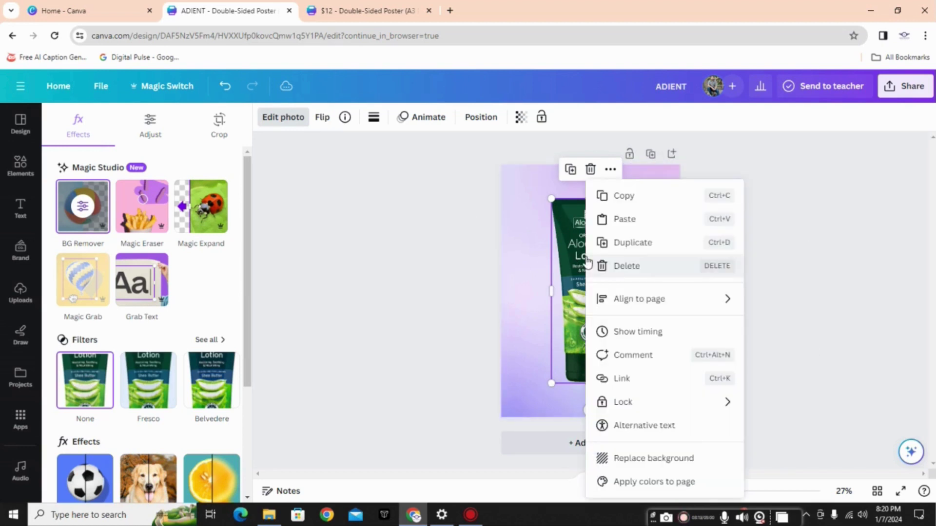
left_click(636, 244)
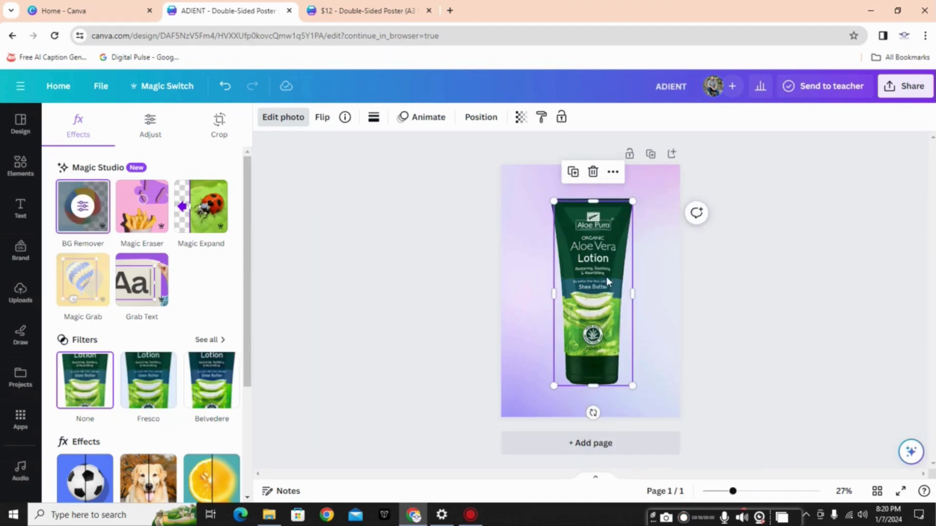
left_click_drag(606, 277, 601, 314)
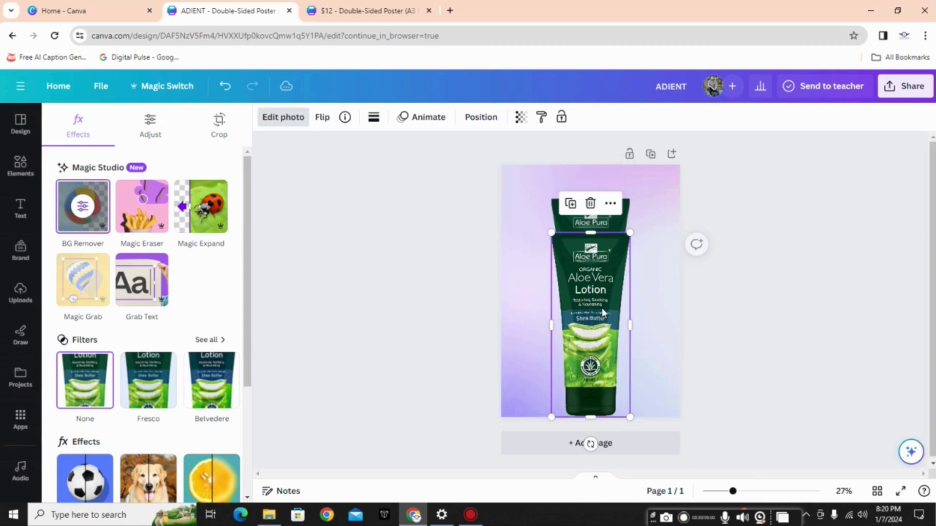
left_click(322, 119)
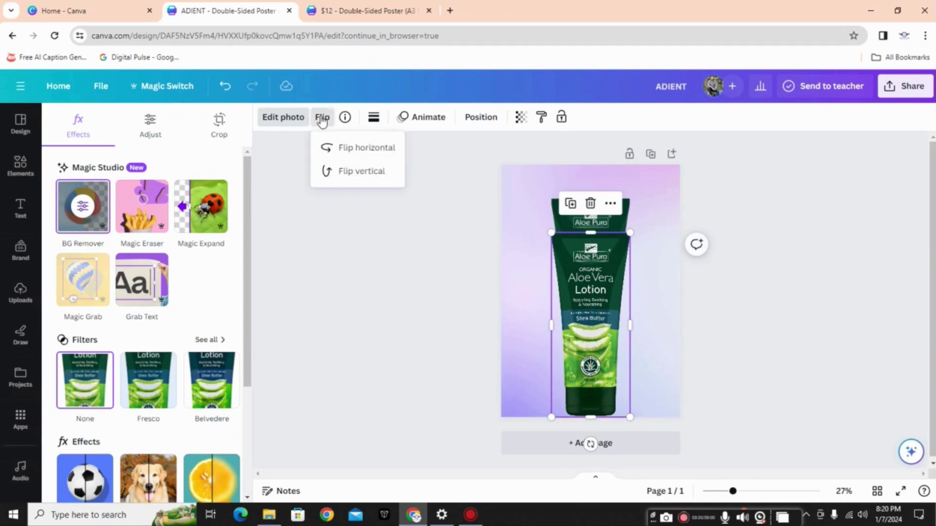
left_click(354, 148)
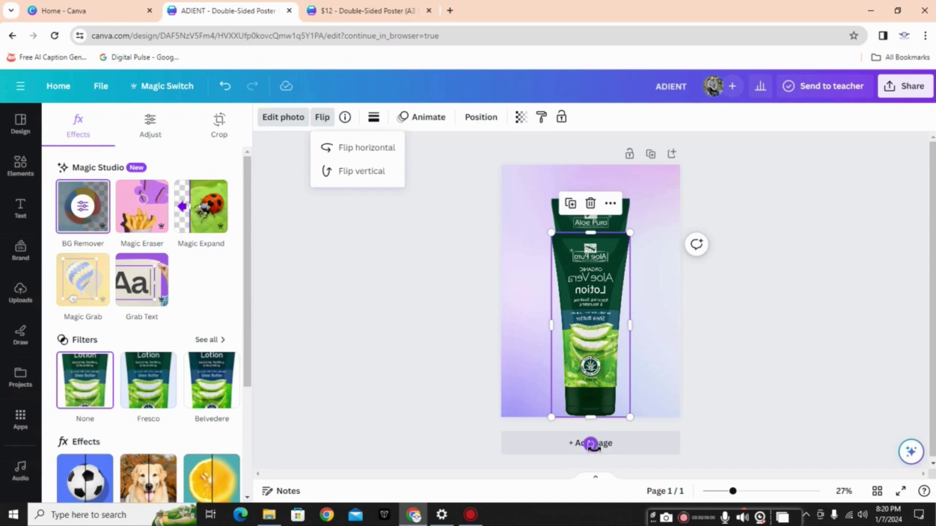
mouse_move(590, 444)
left_mouse_down()
mouse_move(604, 280)
mouse_move(591, 263)
left_mouse_up()
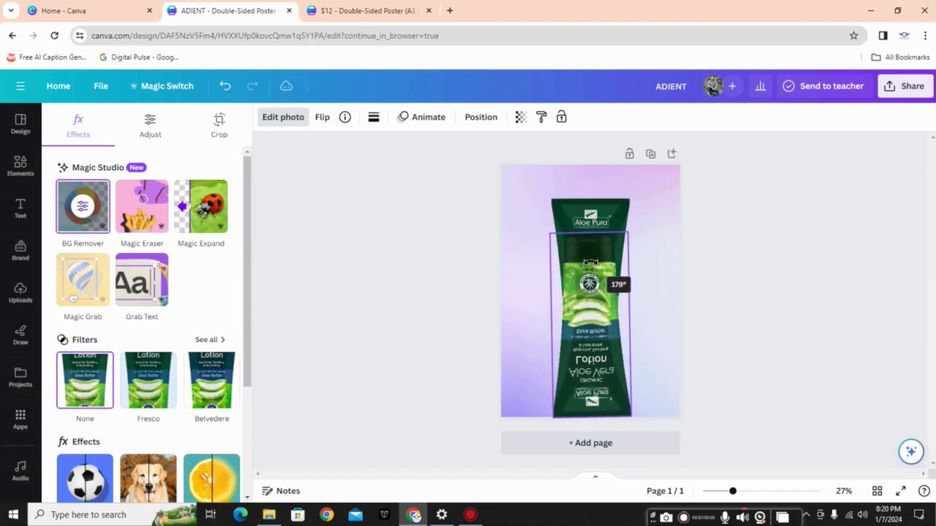
left_click_drag(592, 263, 591, 407)
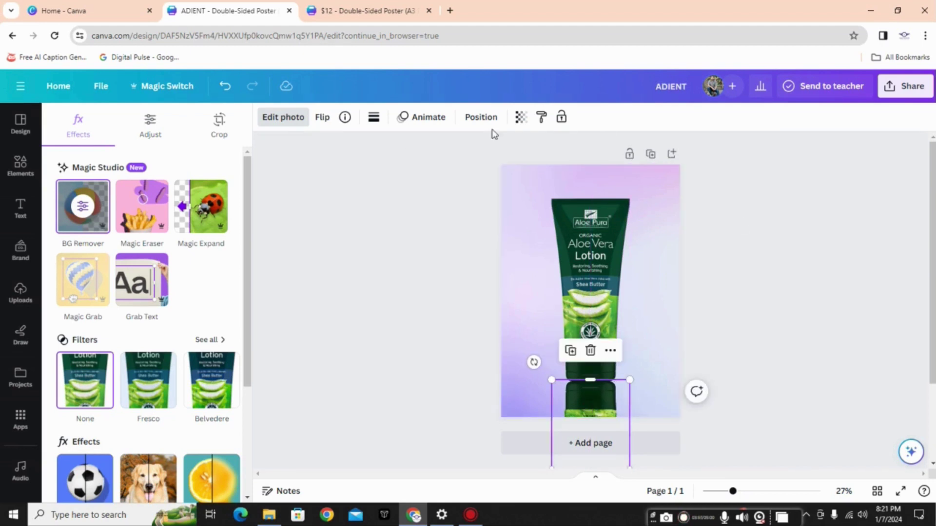
- Lower the upside-down reflection tube's transparency to 30 and deselect it
left_click(522, 117)
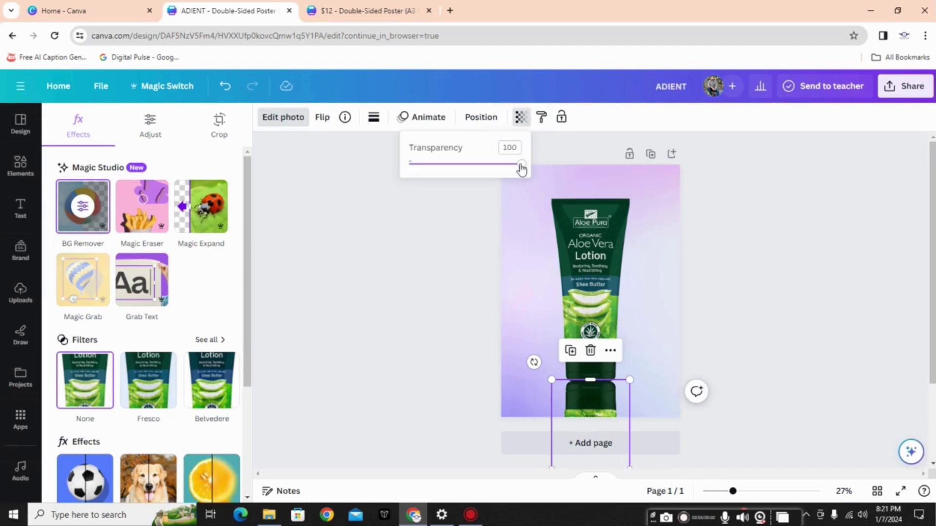
left_click_drag(521, 168, 445, 173)
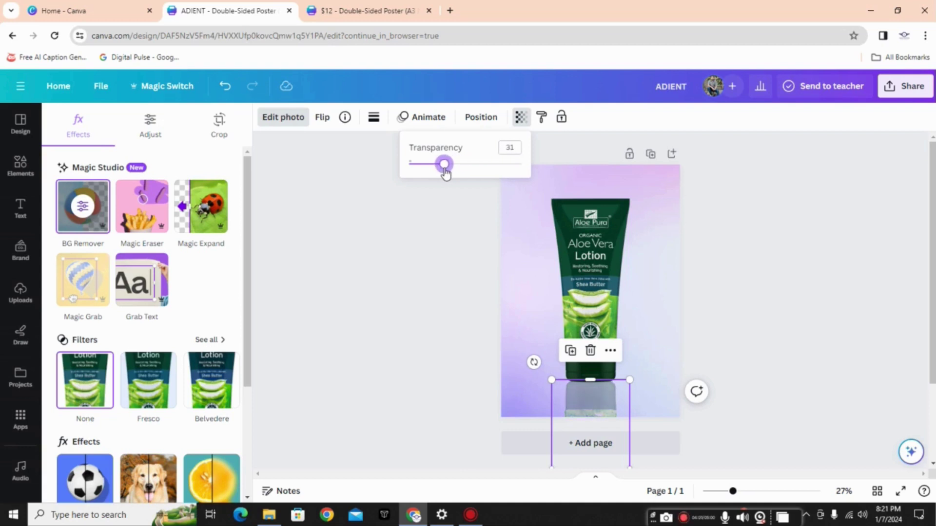
left_click_drag(445, 173, 443, 172)
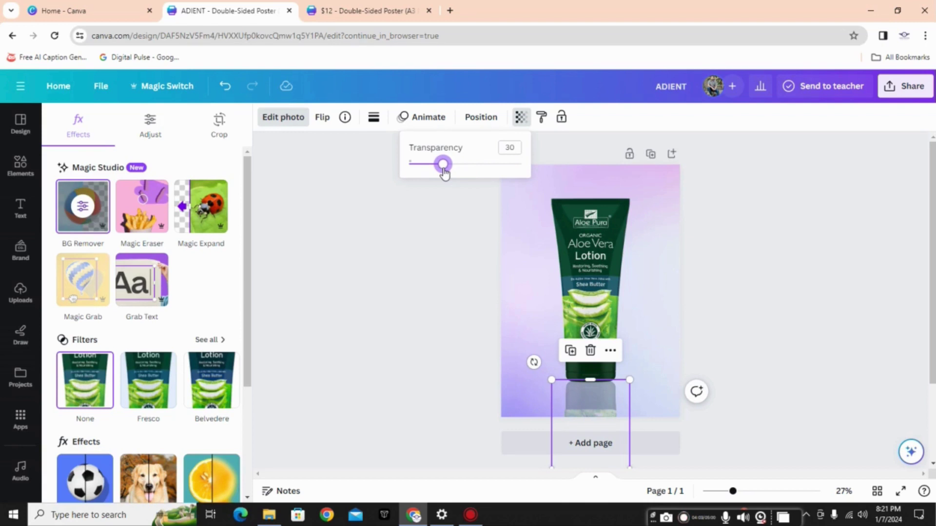
key("Escape")
key("Escape")
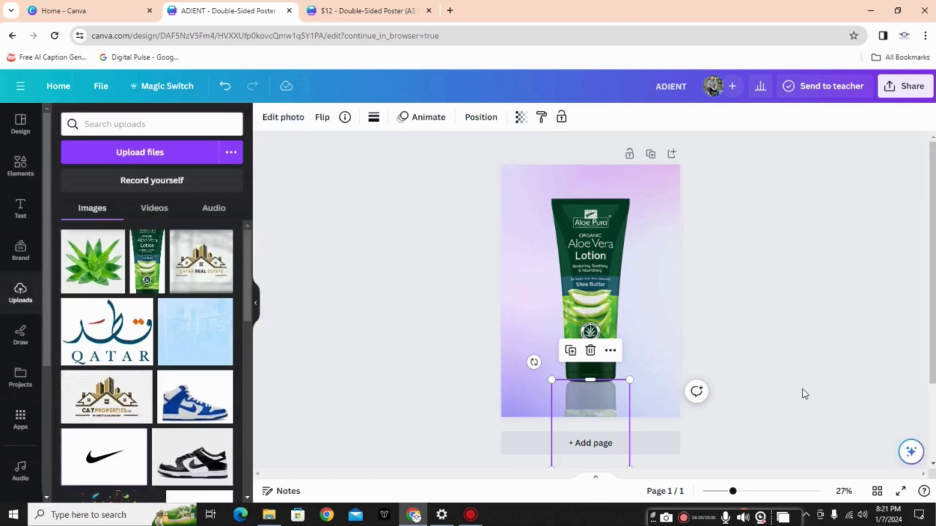
left_click(802, 395)
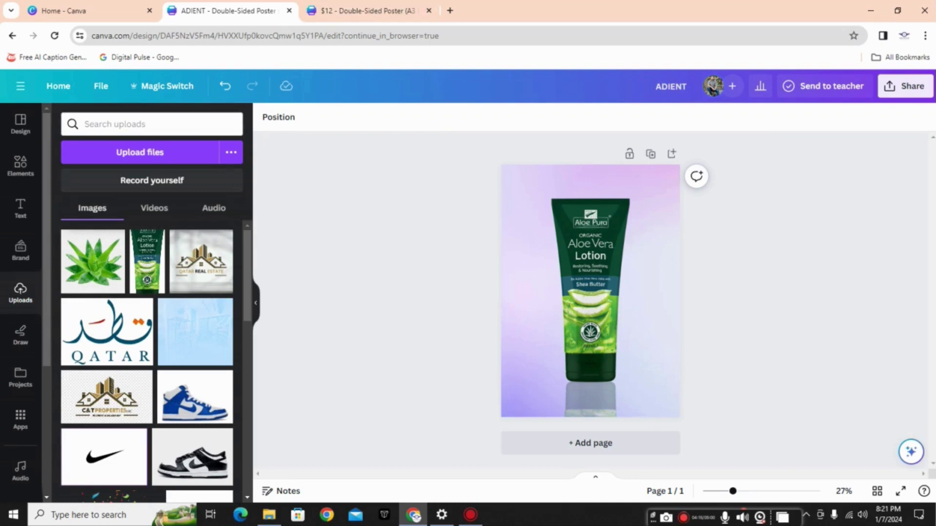
- Add the uploaded aloe plant image and remove its white background with BG Remover
left_click(91, 274)
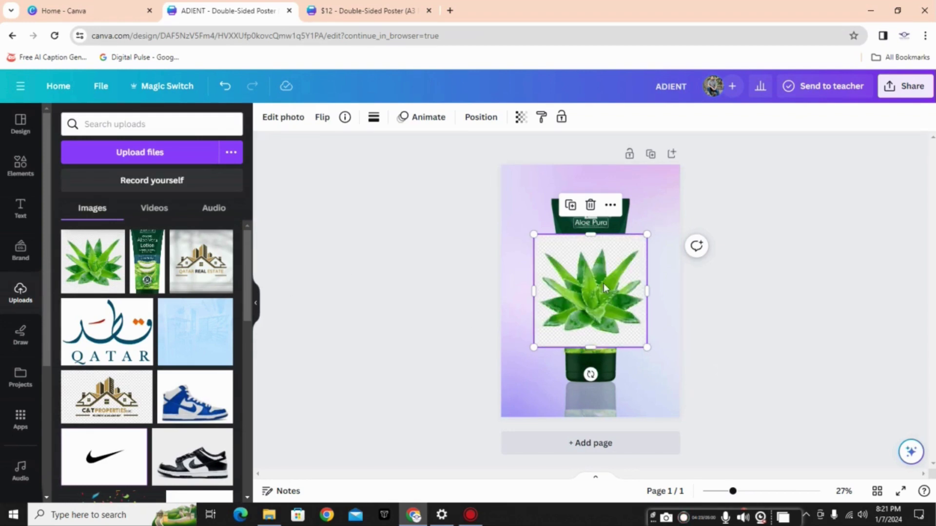
left_click(284, 127)
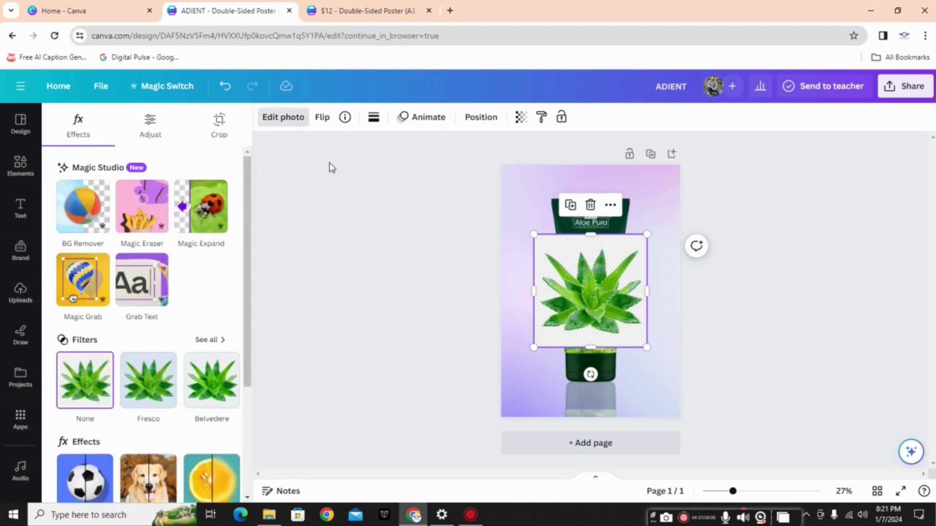
left_click(101, 220)
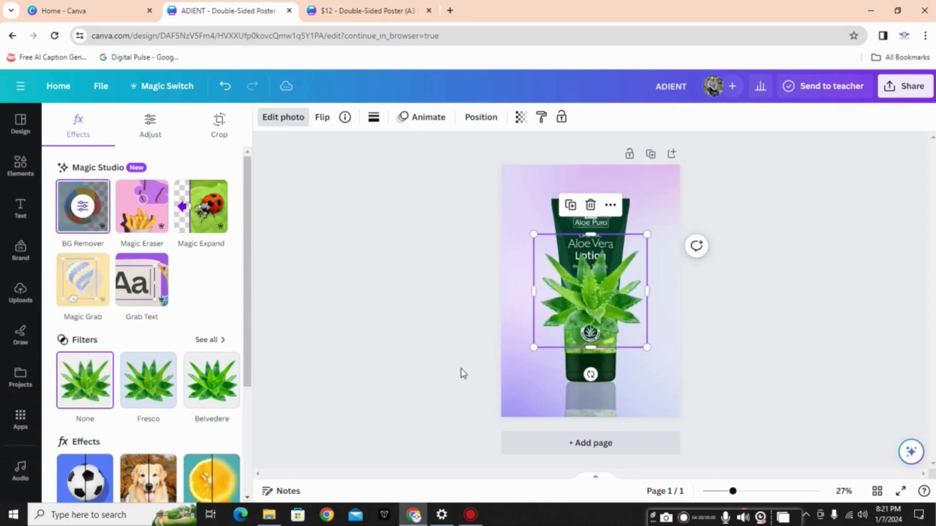
- Enlarge the aloe plant image and position it over the lotion tube
left_click_drag(646, 347, 721, 416)
mouse_move(600, 333)
left_mouse_down()
mouse_move(534, 292)
mouse_move(566, 296)
left_mouse_up()
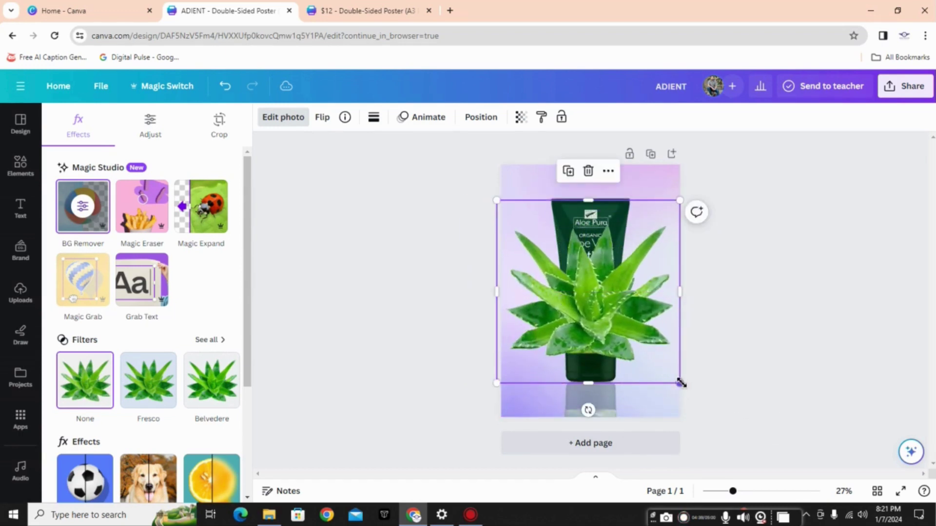
left_click_drag(681, 383, 692, 393)
left_click_drag(619, 336, 610, 332)
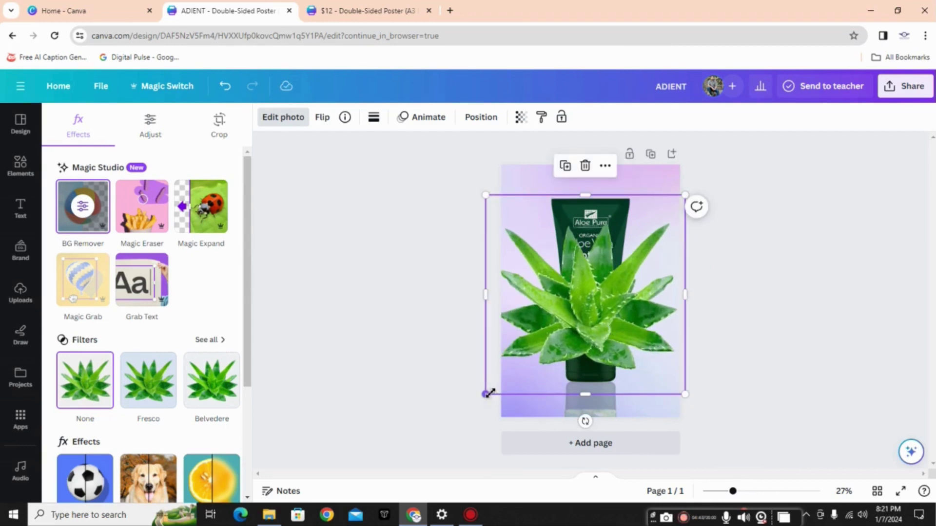
- Resize the aloe leaves, send them to the back, and nudge them into place behind the tube
left_click_drag(490, 392, 509, 390)
right_click(590, 336)
mouse_move(628, 275)
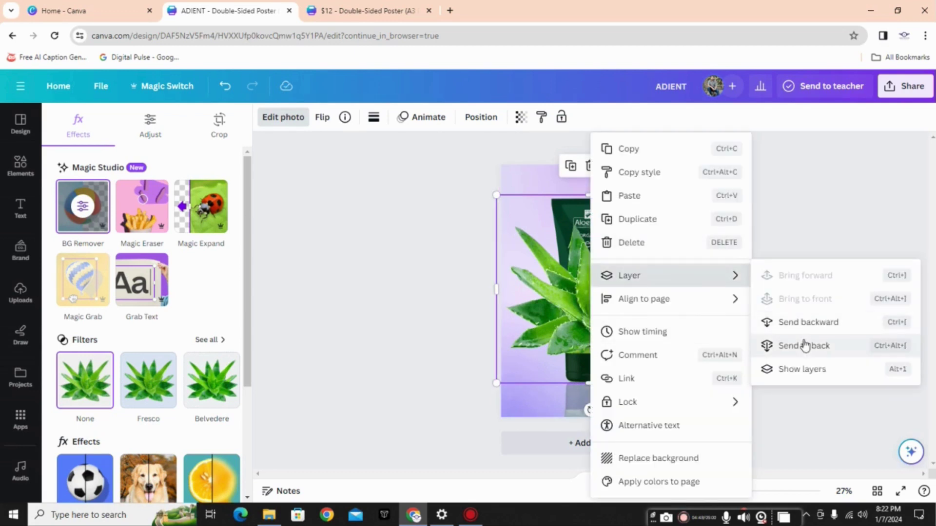
left_click(805, 346)
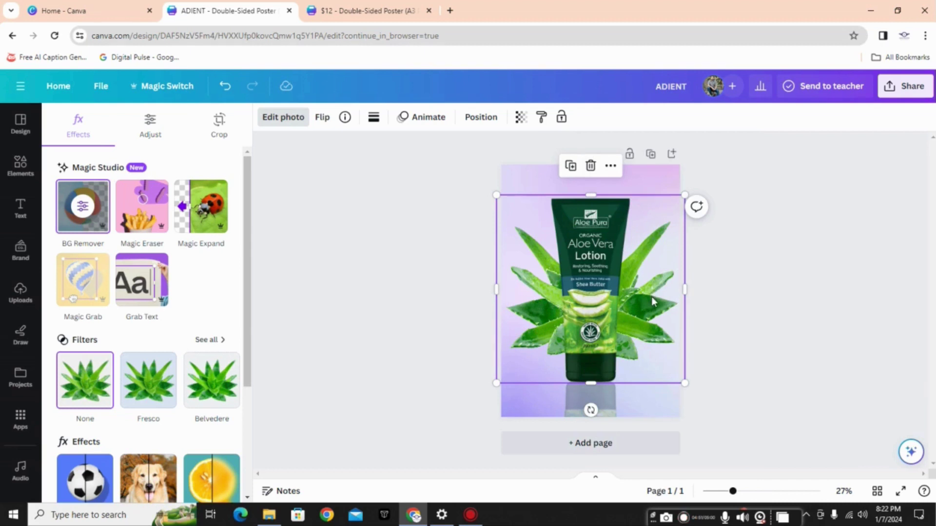
left_click_drag(651, 297, 651, 318)
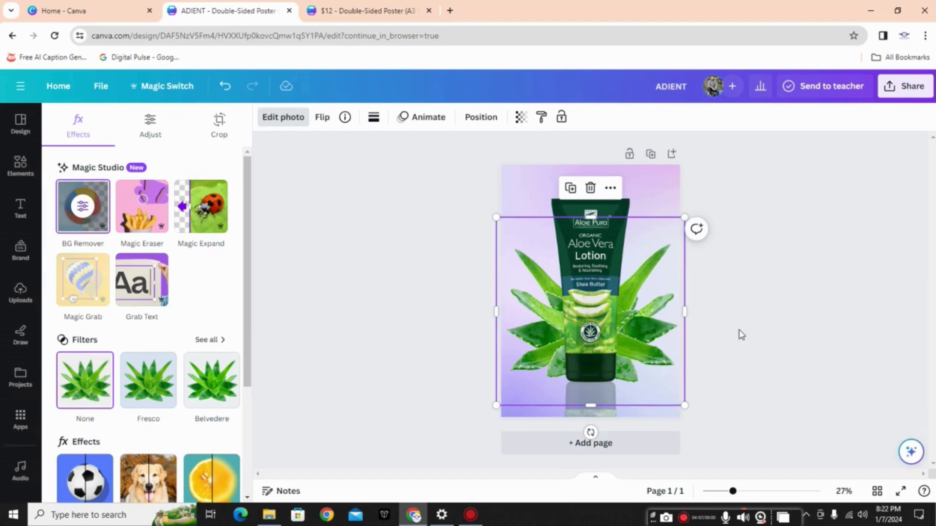
key("Escape")
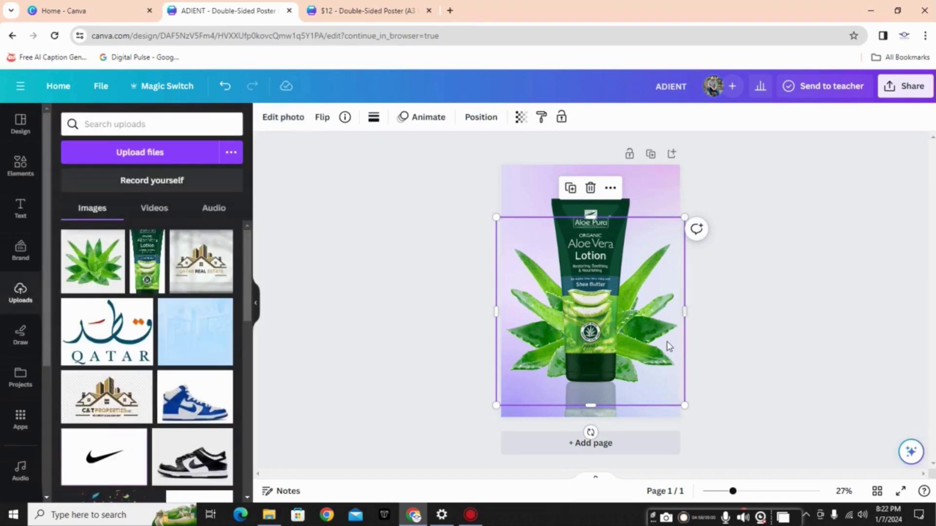
left_click_drag(662, 339, 661, 332)
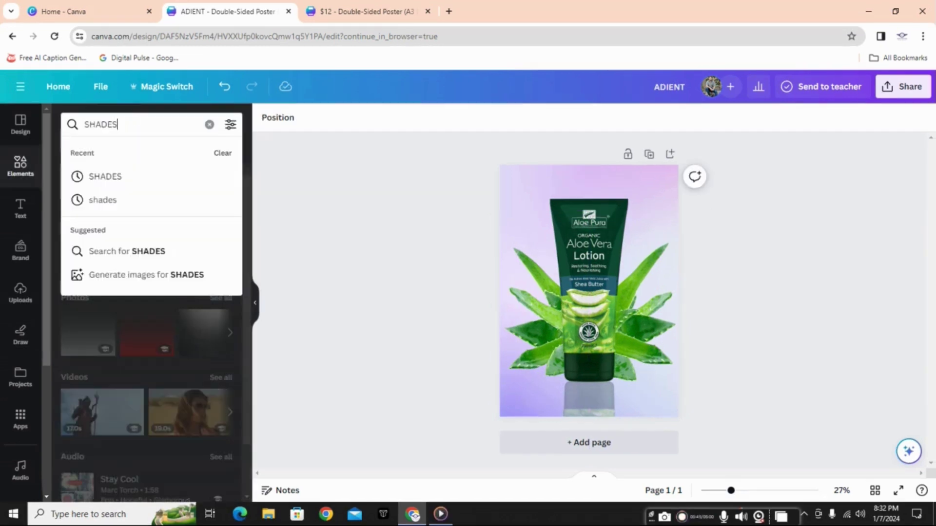
- Add a soft shadow graphic from an Elements 'shadow' search
key("ctrl+a")
key("BackSpace")
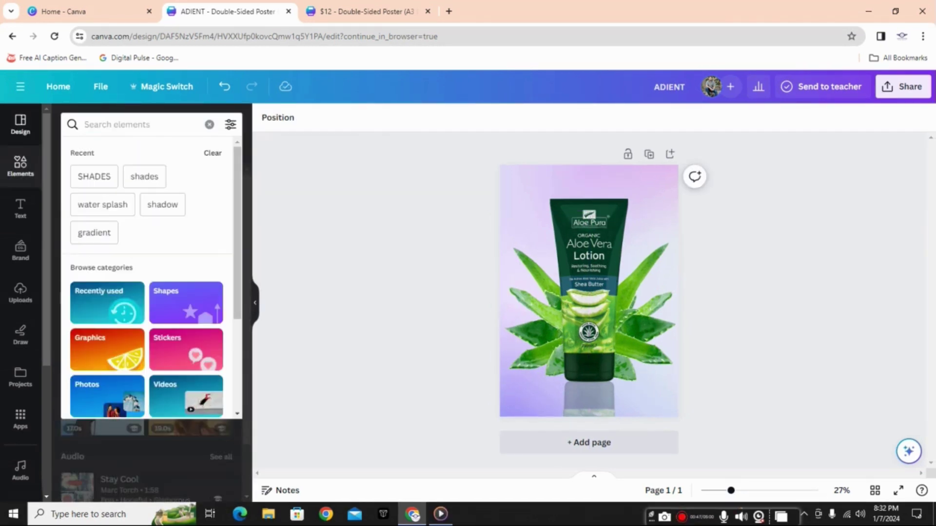
type("shadow")
key("Return")
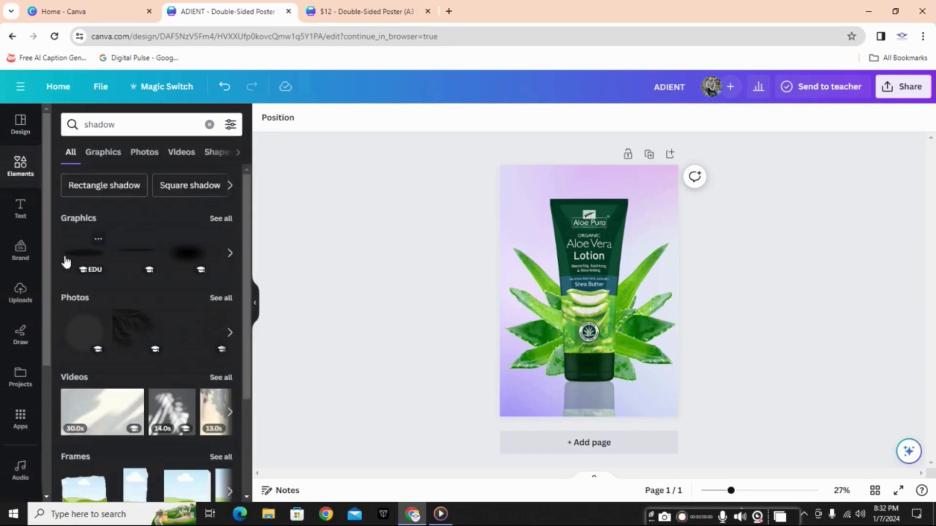
left_click(77, 260)
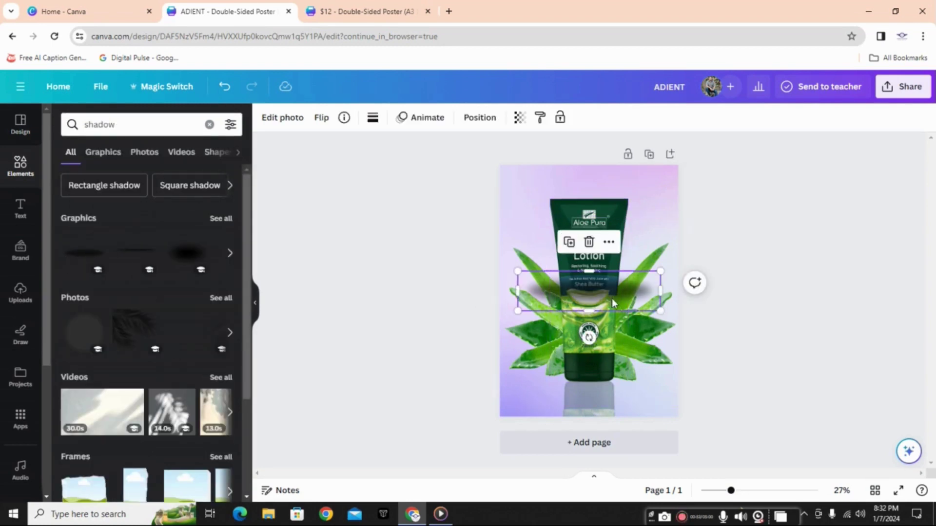
- Move the shadow one layer back and center it under the tube's base
left_click_drag(612, 299, 606, 377)
right_click(606, 379)
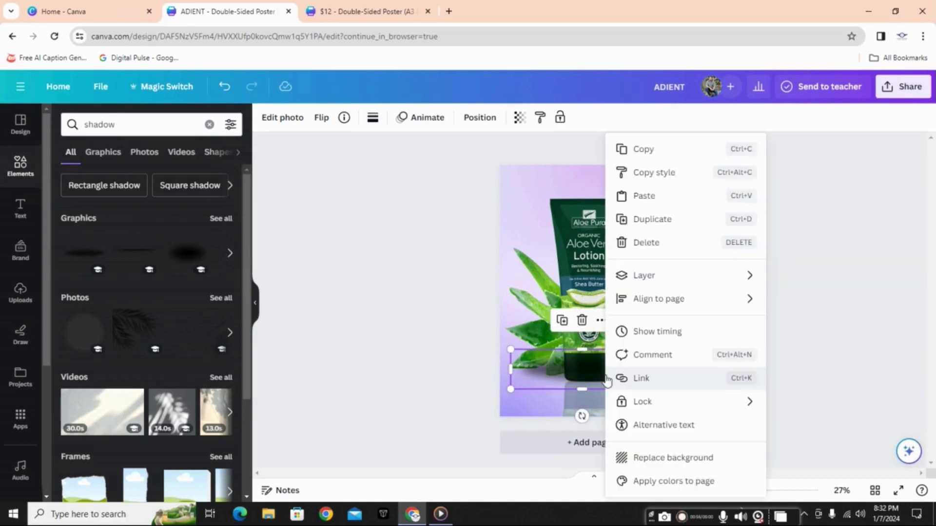
mouse_move(643, 275)
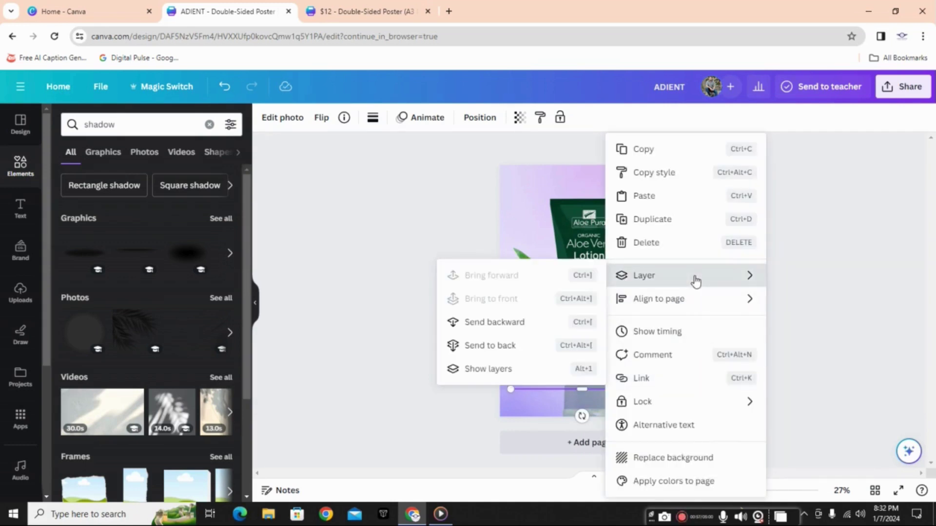
left_click(563, 344)
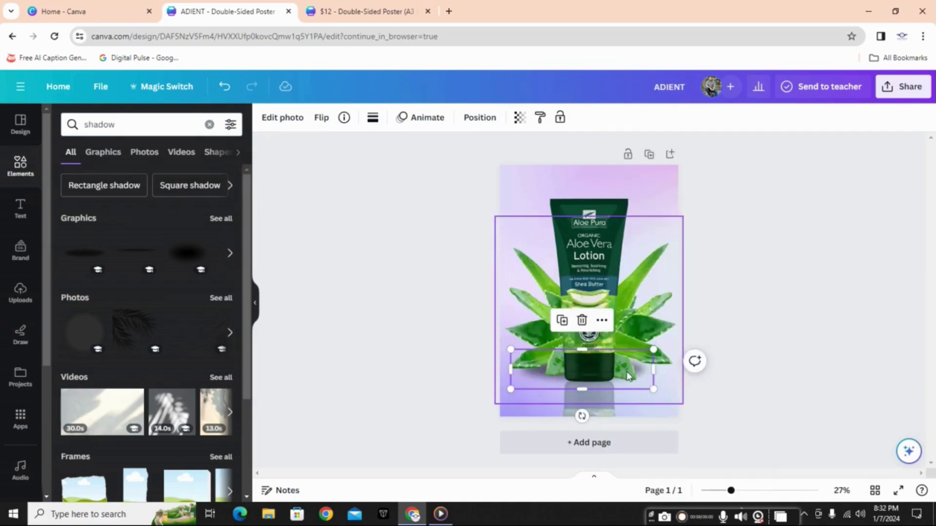
left_click_drag(629, 376, 636, 375)
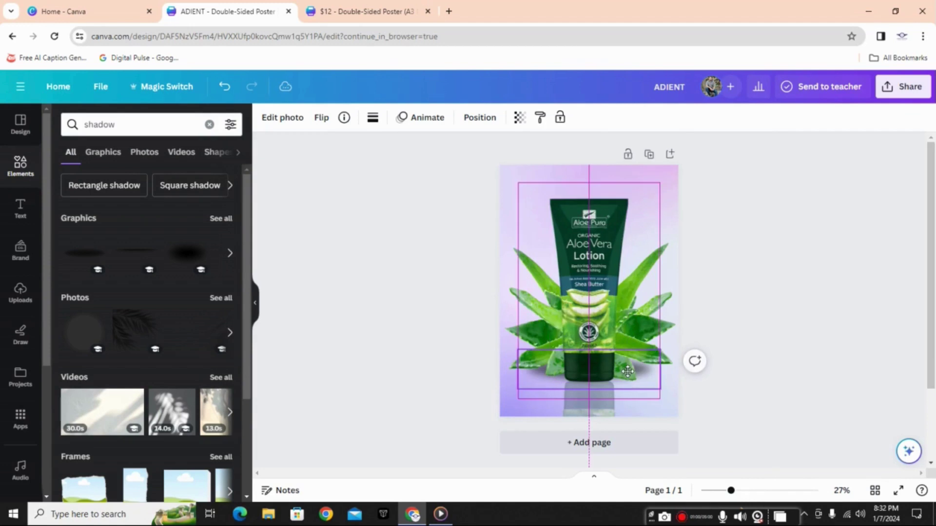
left_click(755, 357)
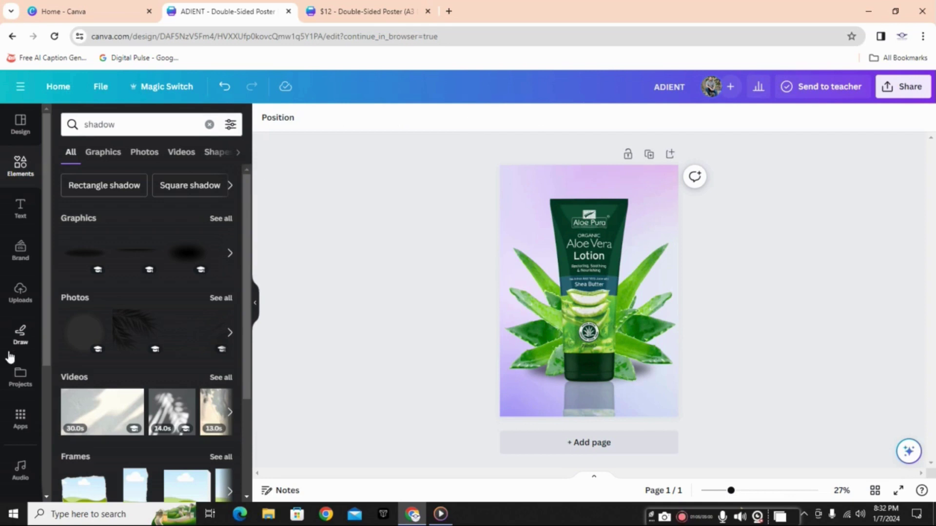
- Add a clear water splash graphic from a 'water splash' Graphics search
left_click(209, 124)
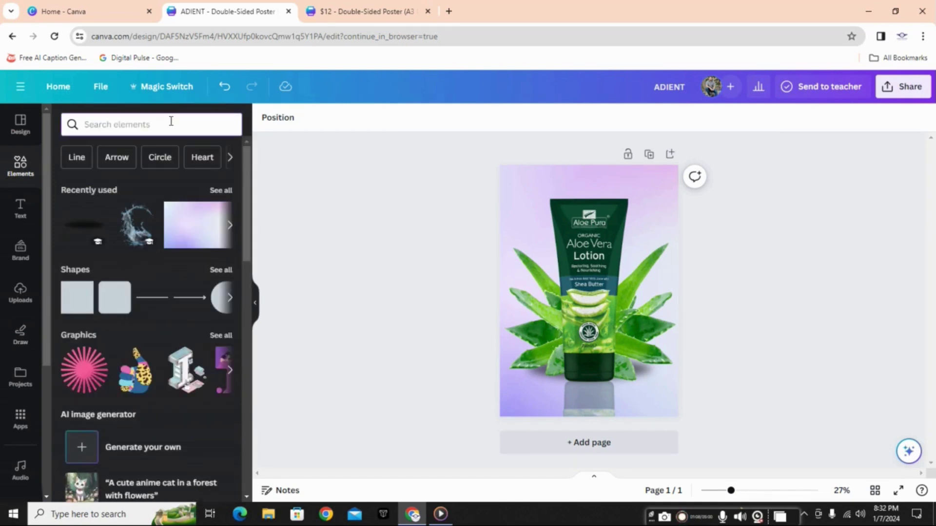
type("water")
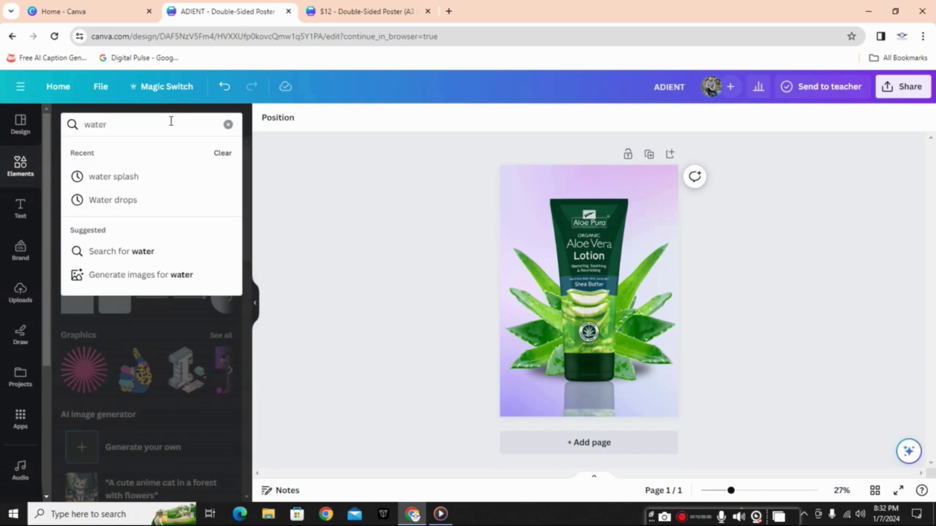
type(" splash")
key("Return")
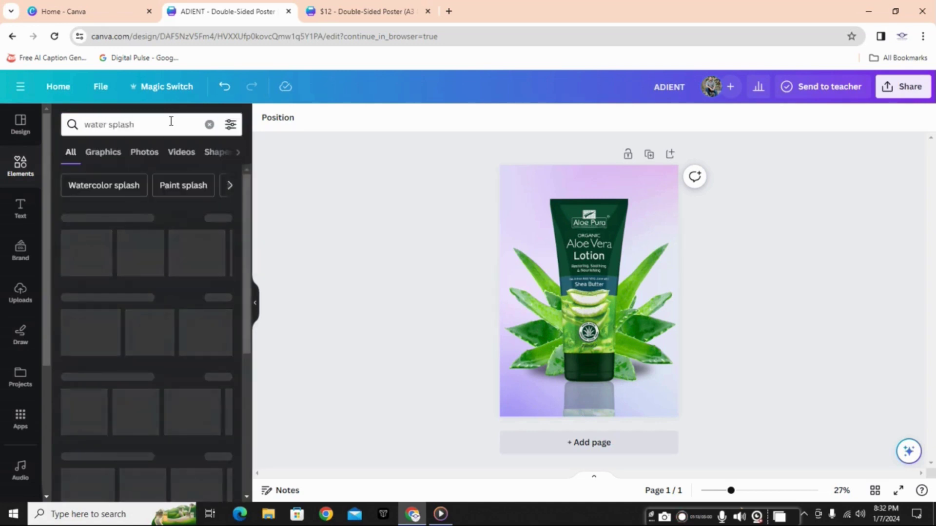
left_click(221, 222)
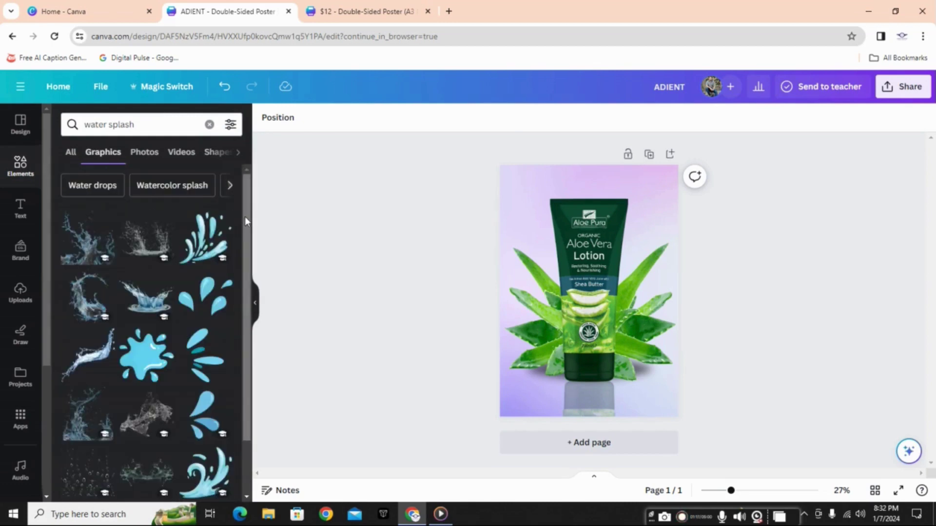
scroll(244, 216, "down", 3)
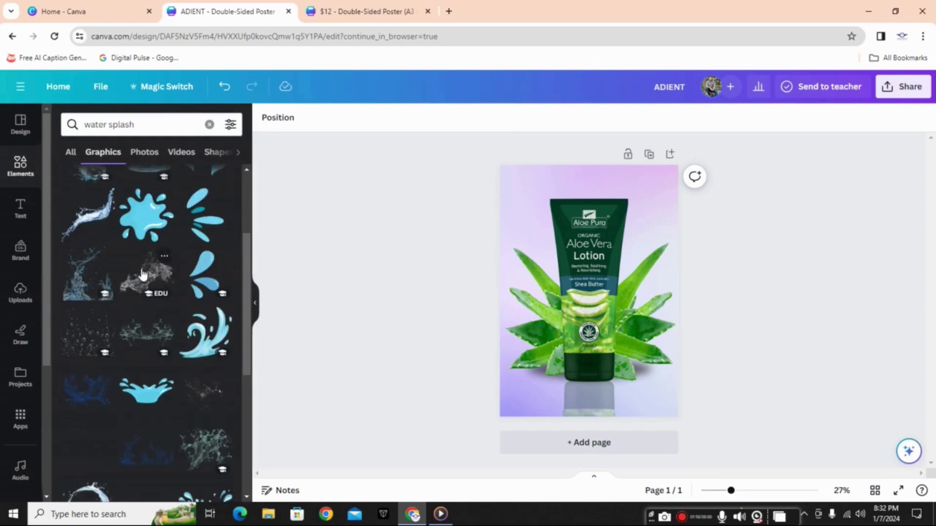
mouse_move(87, 215)
left_click(147, 285)
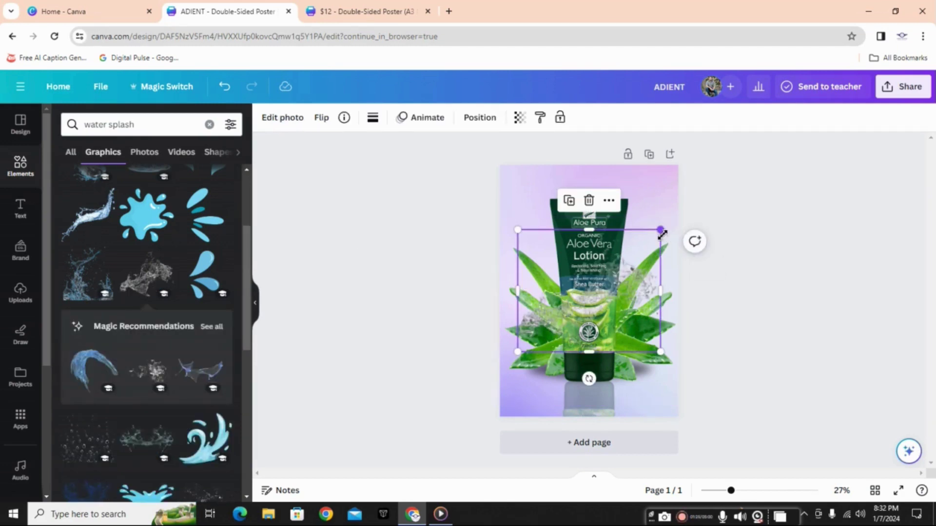
- Enlarge the water splash, move it over the tube, and send it to the back
left_click_drag(660, 230, 726, 214)
left_click_drag(616, 287, 602, 269)
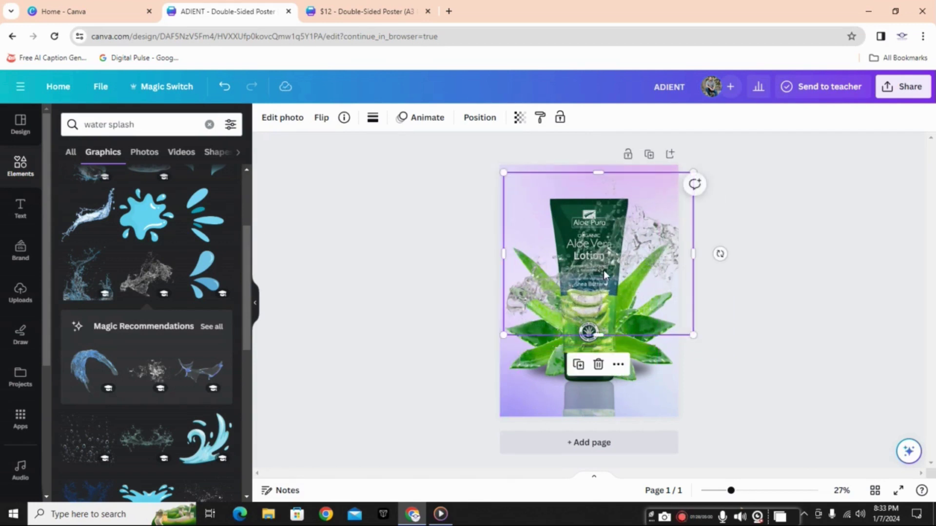
right_click(604, 270)
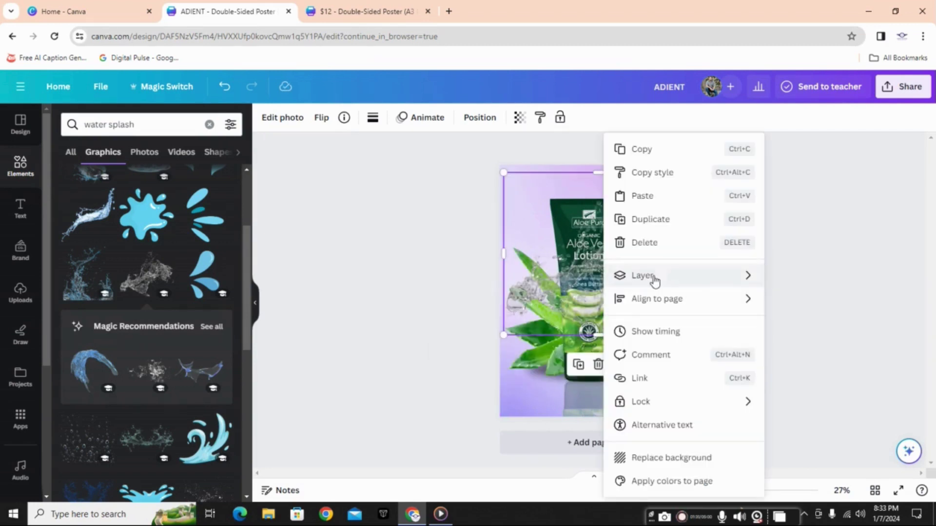
mouse_move(644, 275)
left_click(831, 350)
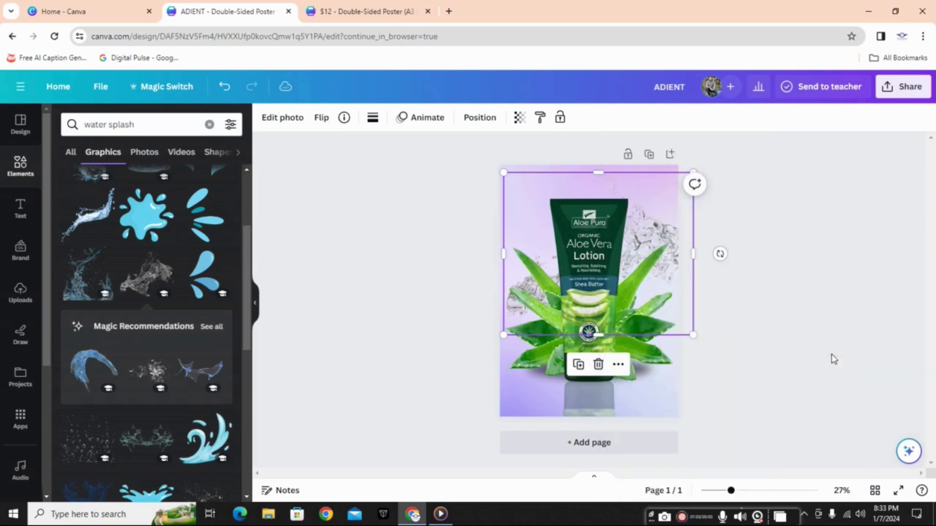
left_click(838, 343)
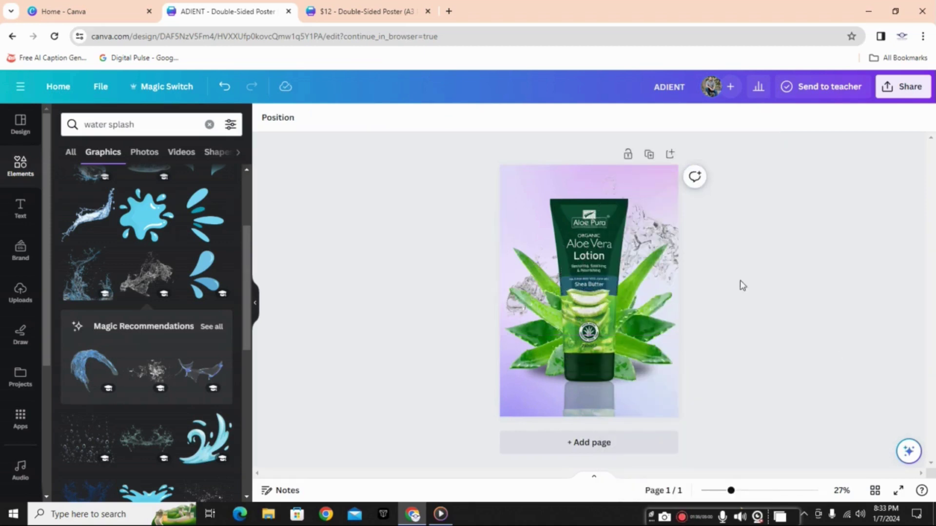
- Enlarge the water splash, rotate it about 90° and spread it across the poster top behind the tube
left_click(678, 220)
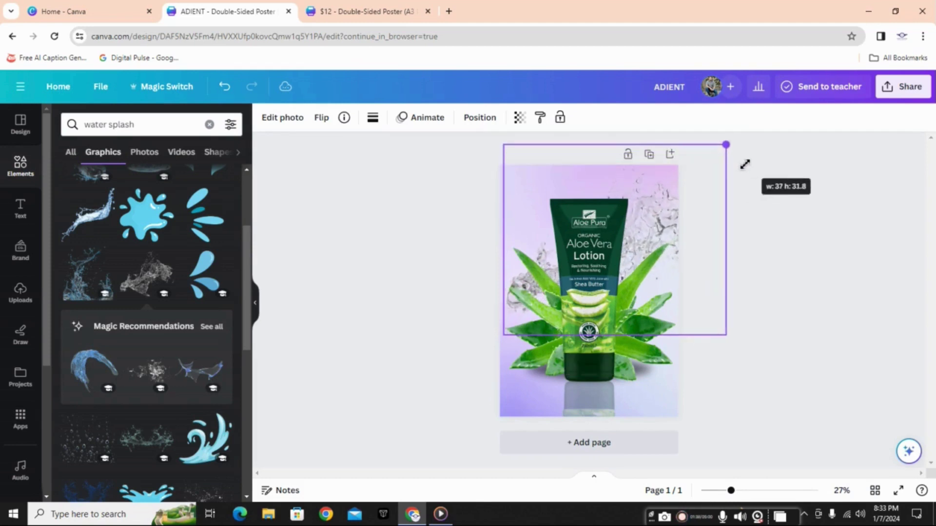
left_click_drag(694, 171, 786, 156)
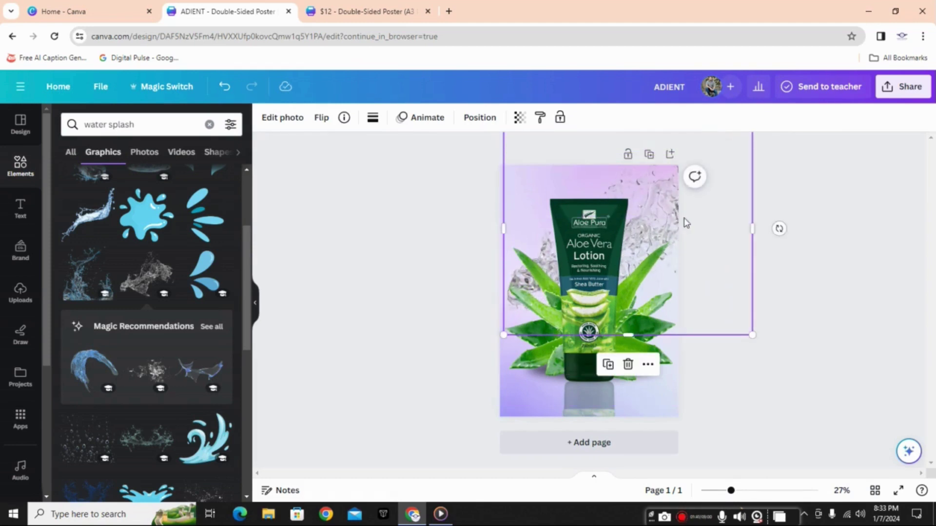
mouse_move(684, 217)
left_mouse_down()
mouse_move(714, 239)
mouse_move(705, 227)
mouse_move(734, 193)
mouse_move(719, 196)
left_mouse_up()
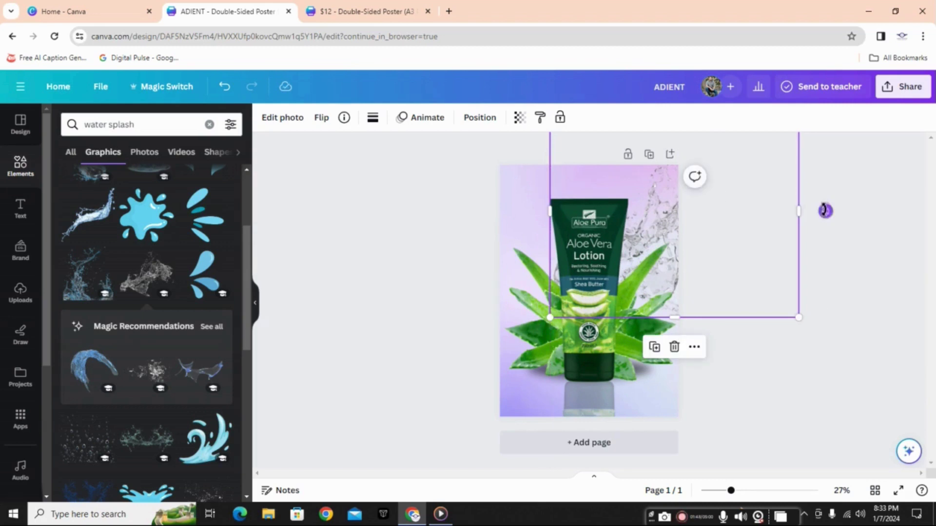
mouse_move(824, 210)
left_mouse_down()
mouse_move(828, 193)
mouse_move(756, 154)
mouse_move(684, 155)
left_mouse_up()
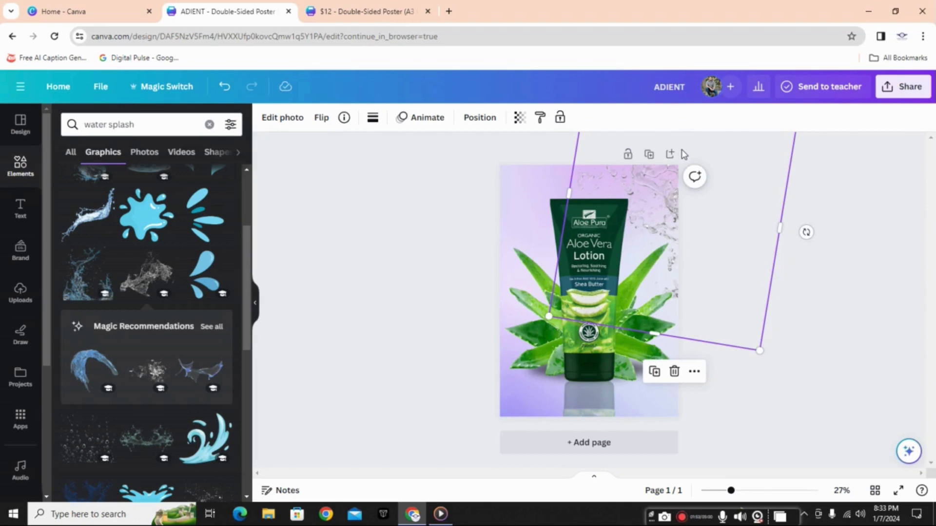
left_click_drag(671, 190, 600, 186)
left_click(821, 341)
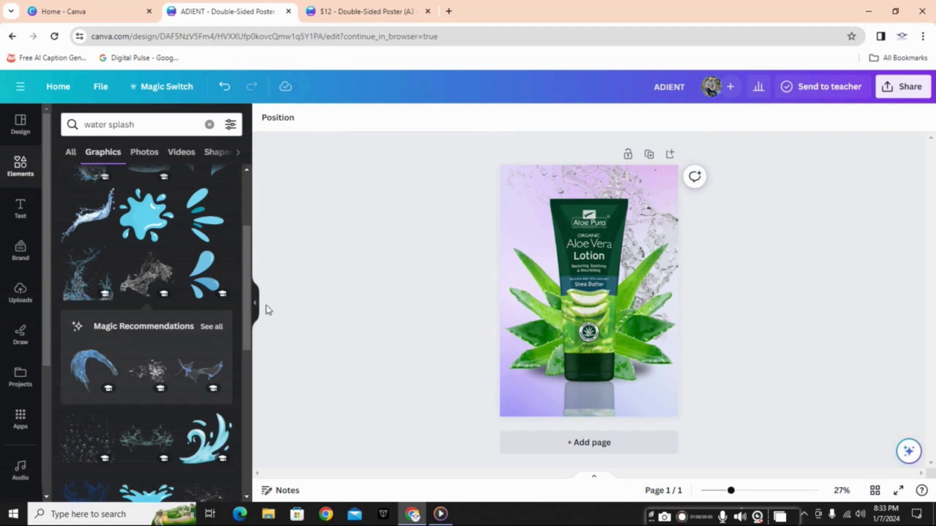
left_click(22, 209)
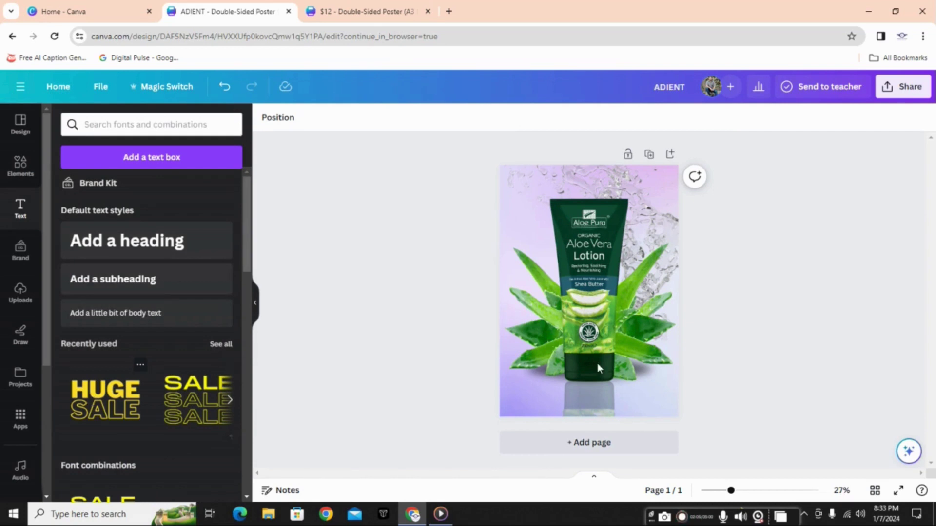
- Add the yellow HUGE SALE text from Recently used and size it at the poster's lower right
left_click_drag(551, 293, 560, 379)
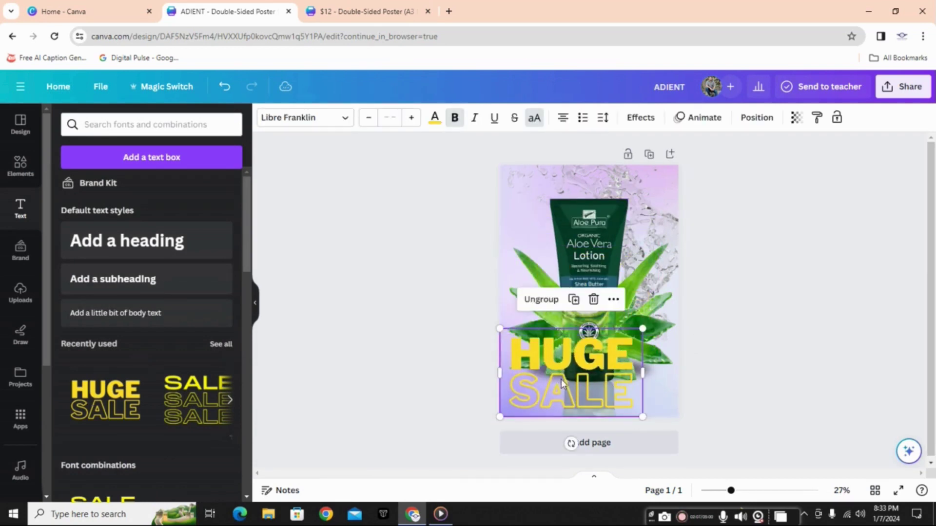
mouse_move(513, 410)
left_mouse_down()
mouse_move(585, 366)
mouse_move(645, 360)
mouse_move(591, 398)
left_mouse_up()
left_click(809, 344)
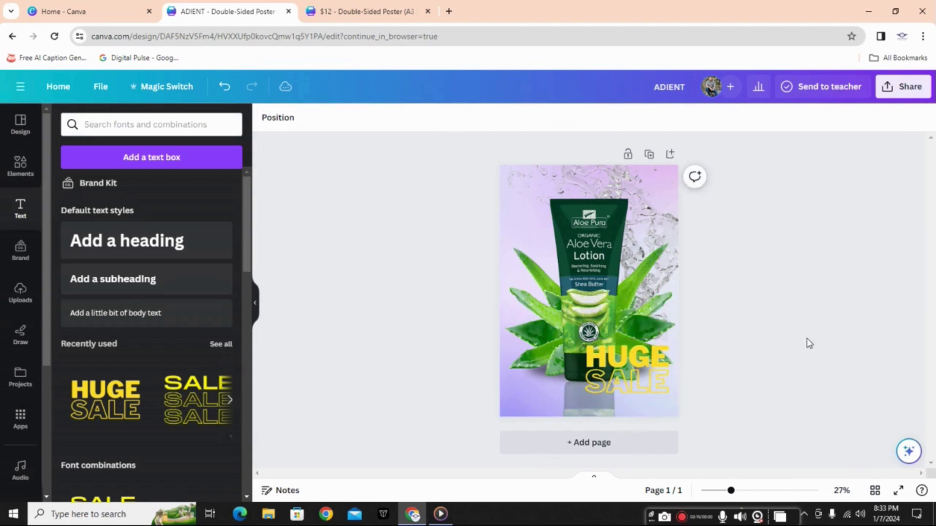
- Preview the finished Aloe Vera poster in full-screen presentation mode
left_click(898, 490)
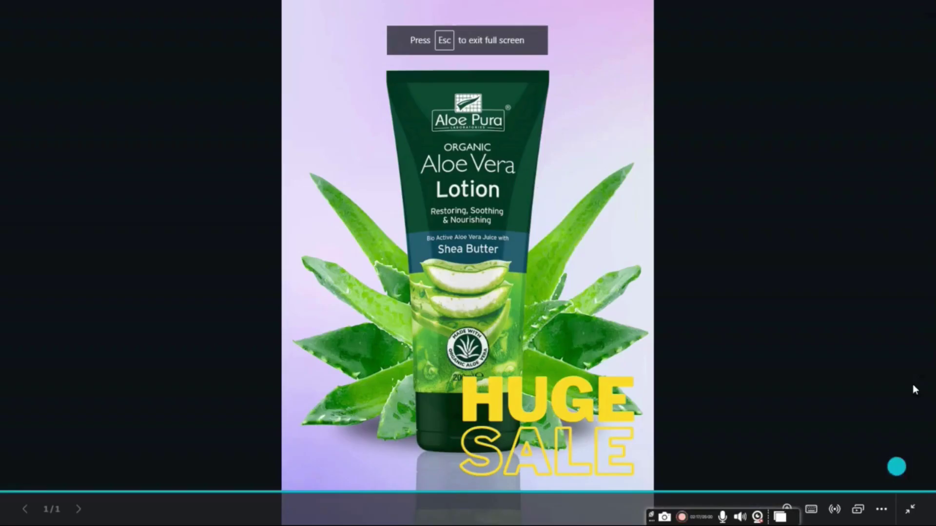